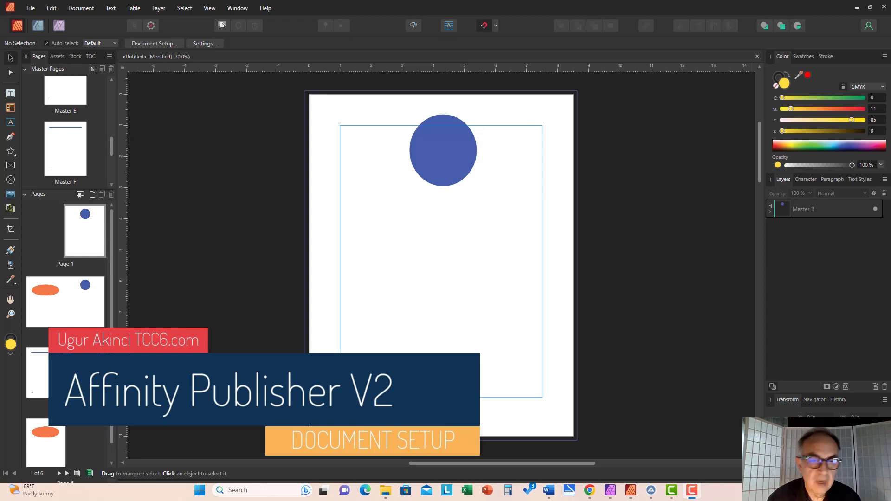
Open the File menu to reach the document setup command
click(30, 10)
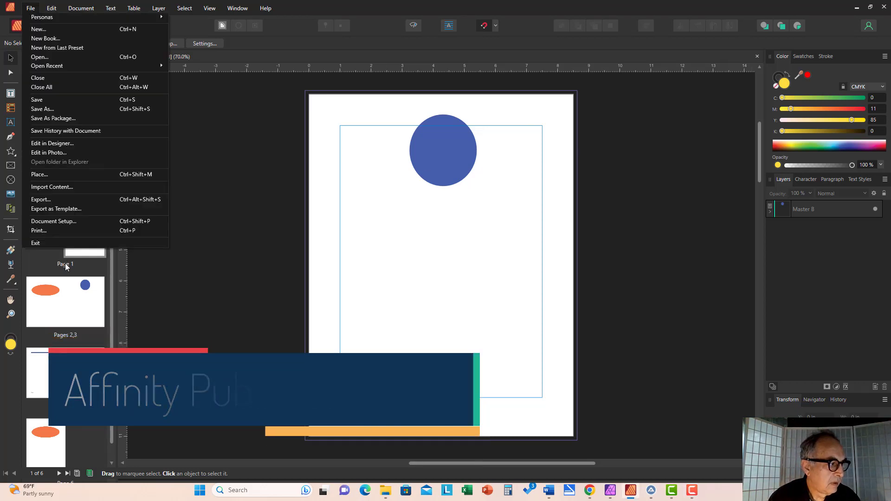
Open Document Setup and set its scope to Whole Document after trying the other options
click(79, 222)
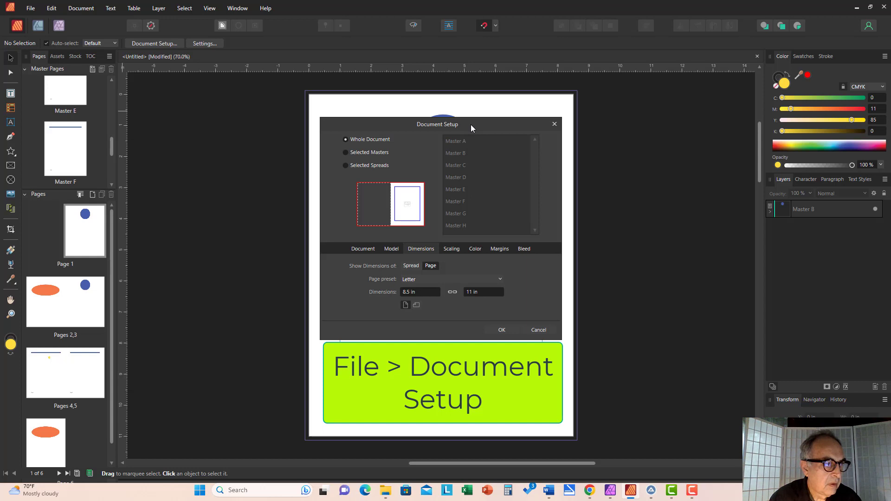
click(361, 250)
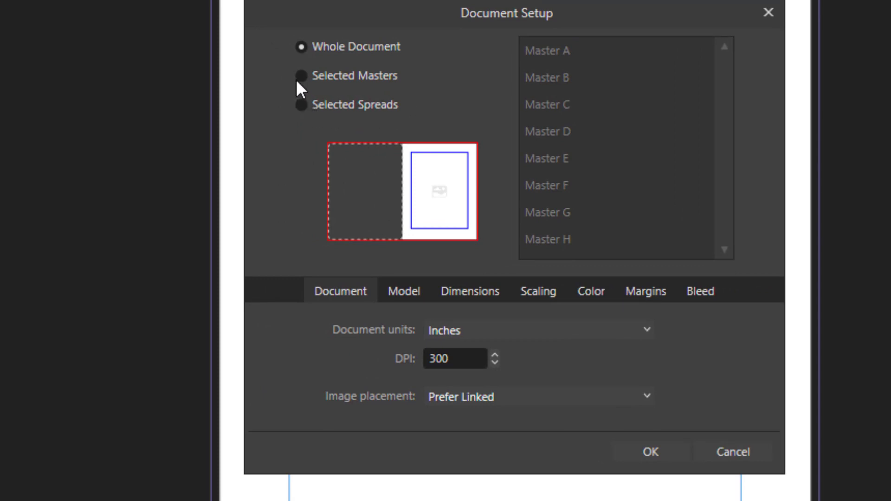
click(307, 77)
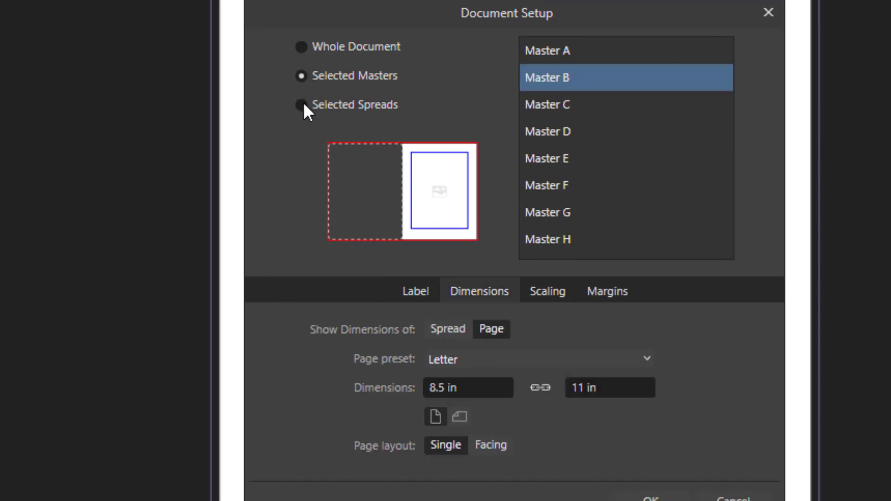
click(301, 105)
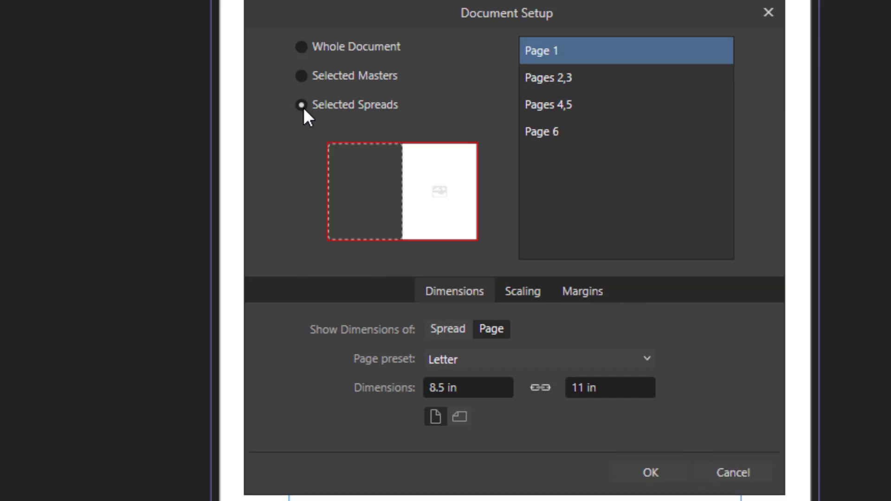
click(300, 73)
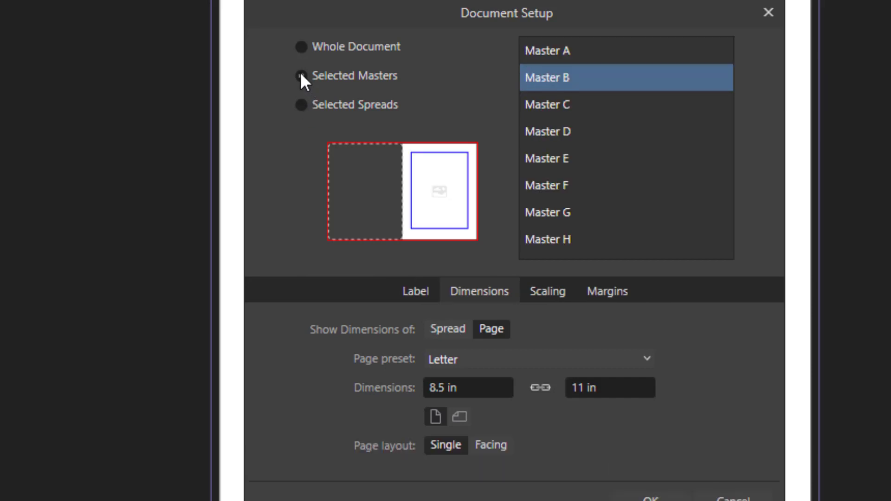
click(299, 47)
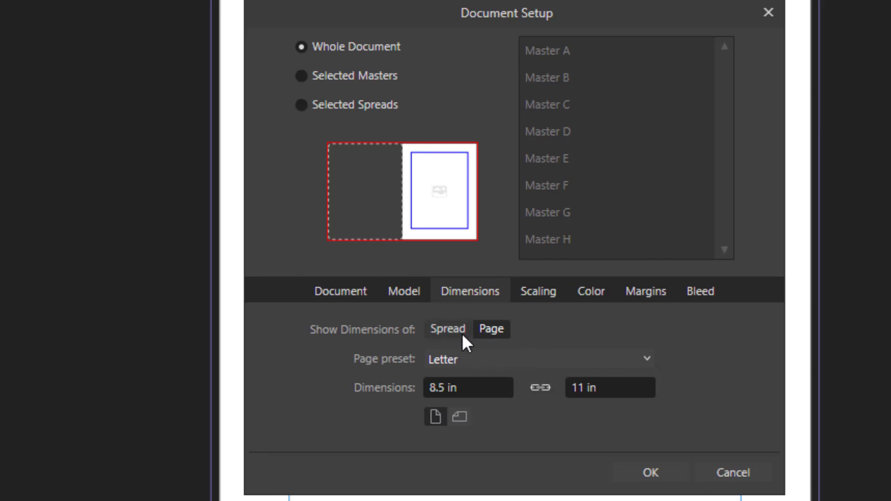
Set the page size to the A4 preset, 8.268 × 11.693 in
click(448, 329)
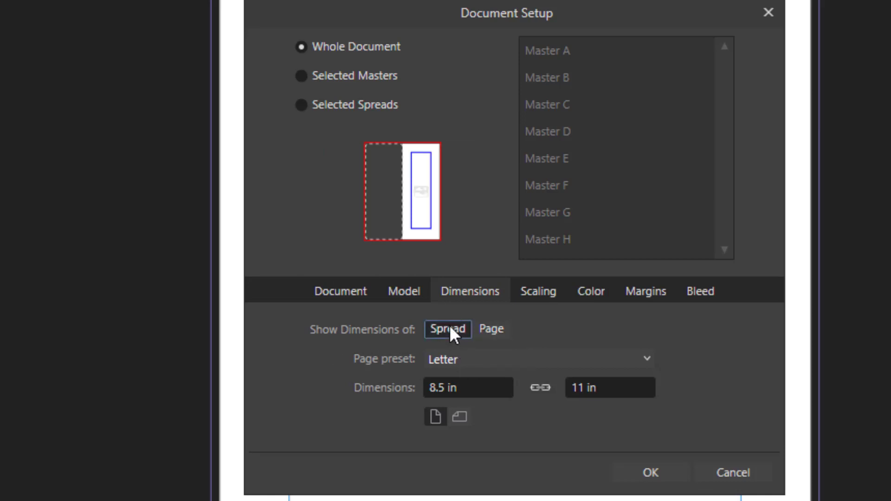
click(494, 327)
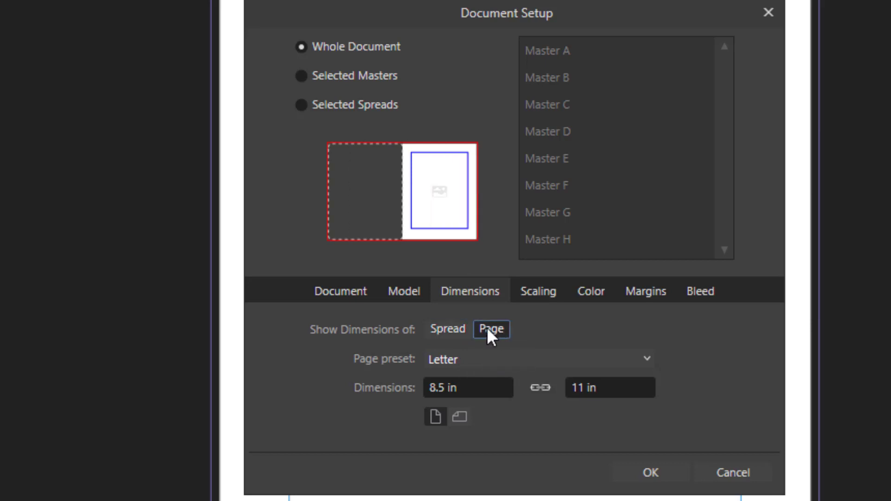
click(640, 367)
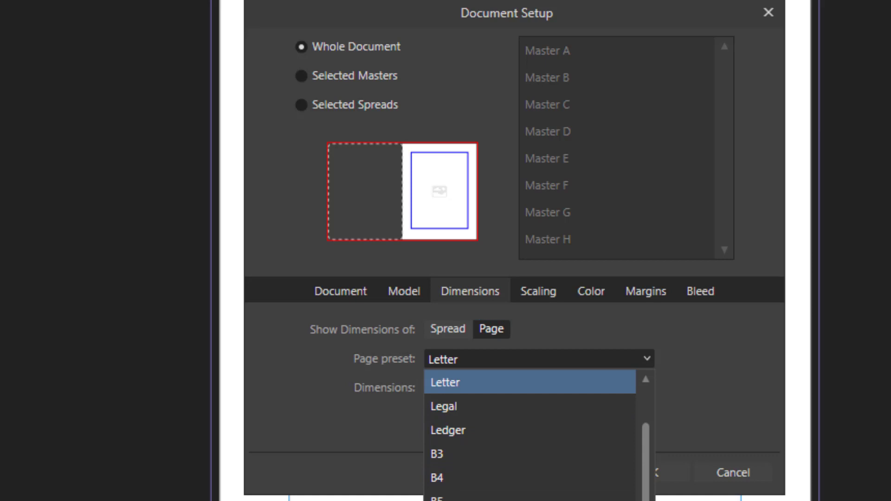
click(534, 499)
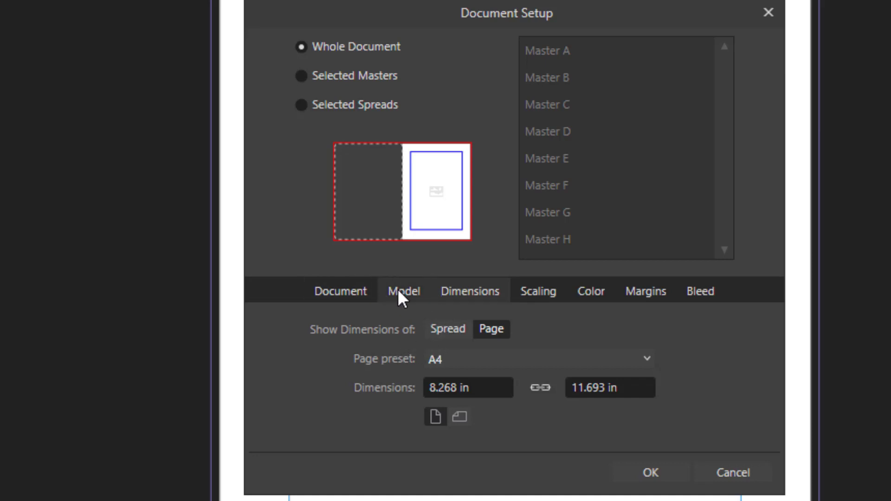
click(352, 295)
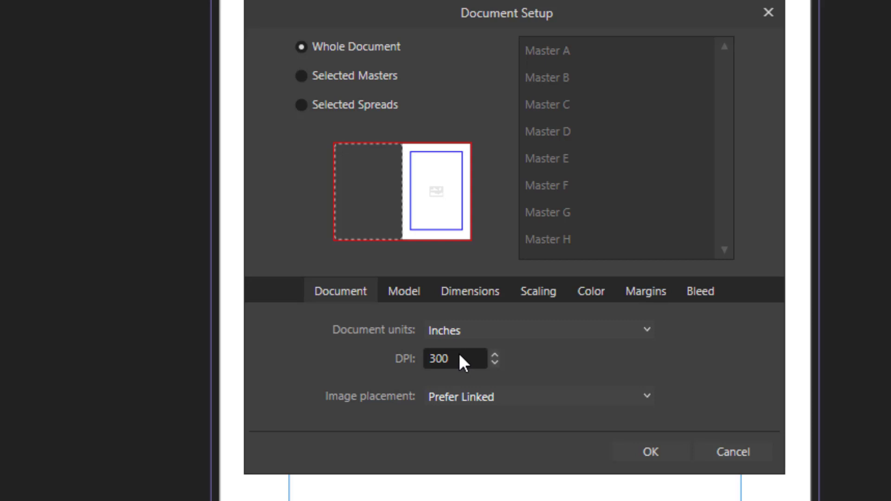
click(647, 332)
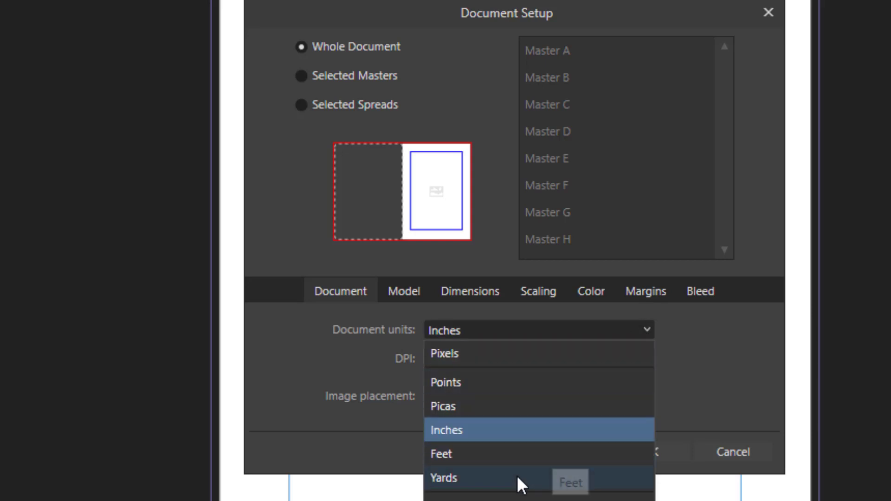
click(727, 340)
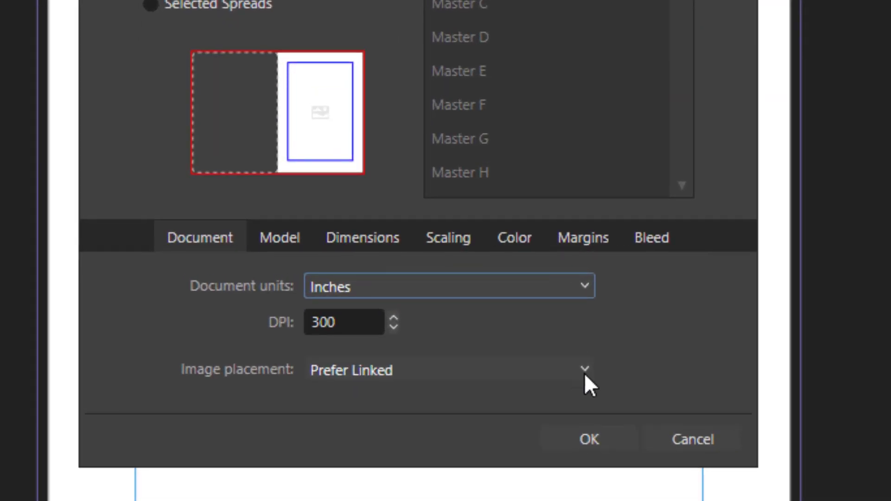
click(585, 374)
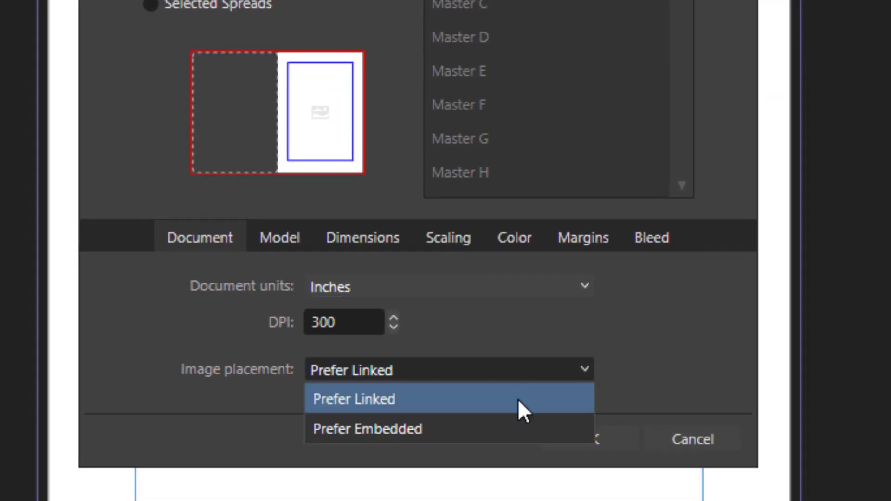
click(480, 427)
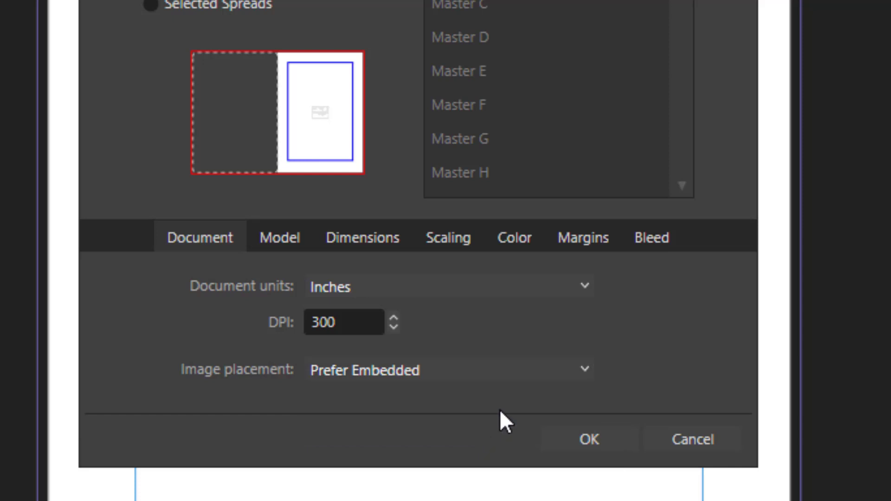
click(584, 370)
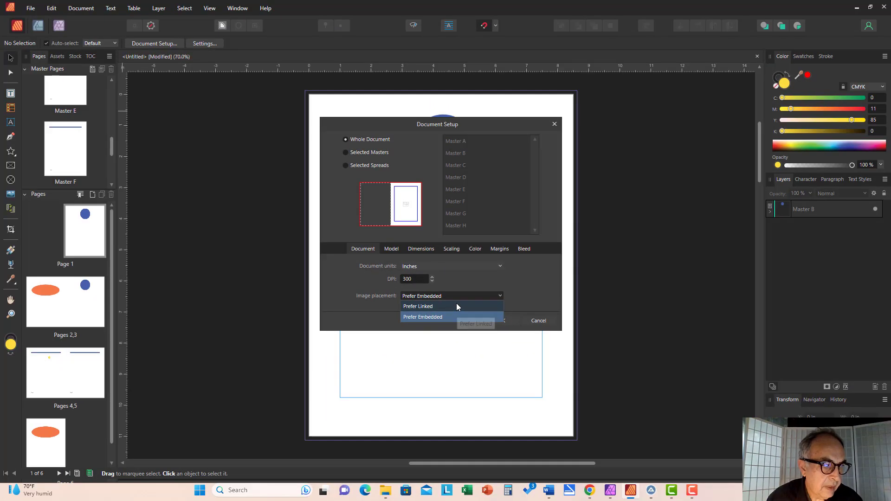
click(456, 307)
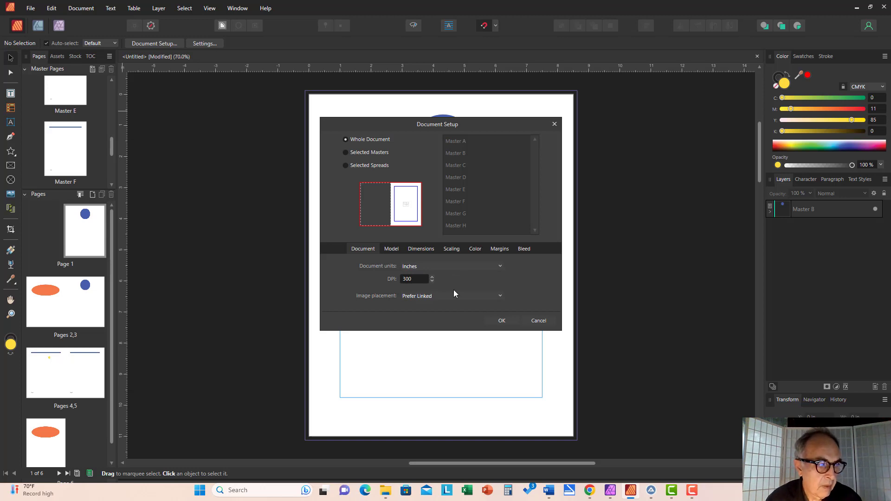
Keep facing pages on, arranged horizontally and starting on the right
click(392, 249)
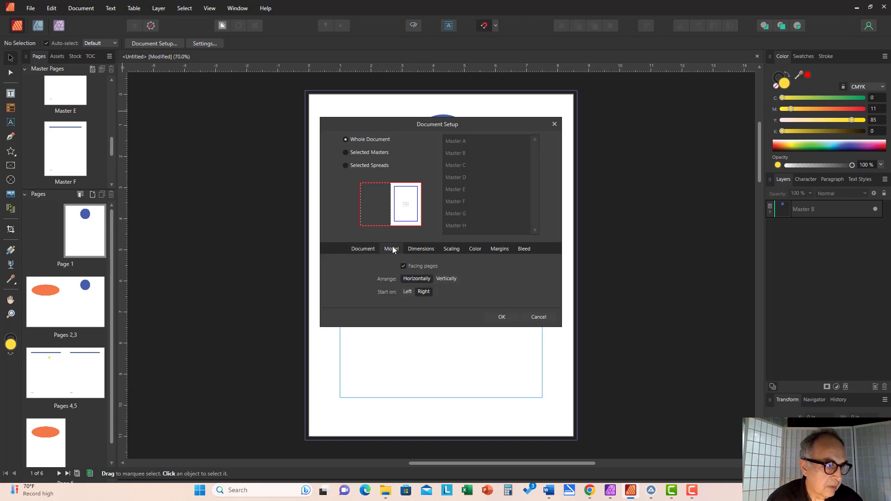
click(404, 267)
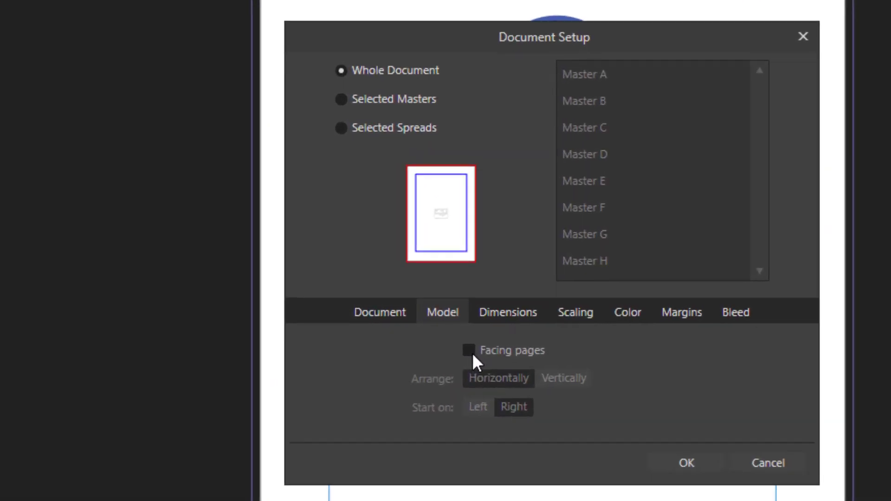
click(470, 351)
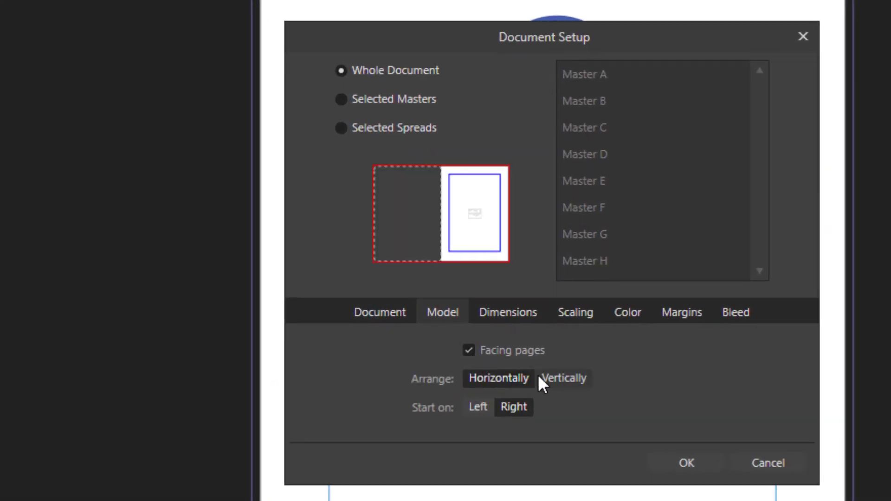
click(553, 379)
click(508, 381)
click(507, 315)
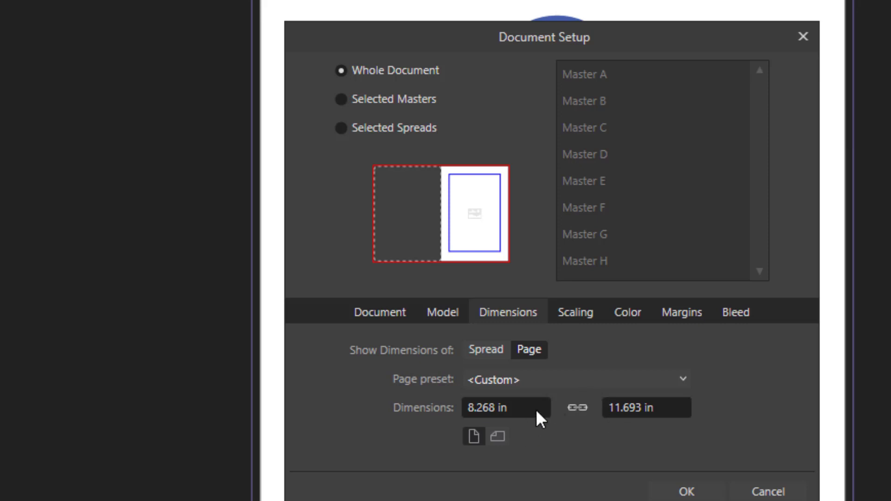
Lock the page proportions and keep the A4 pages in portrait orientation
click(535, 408)
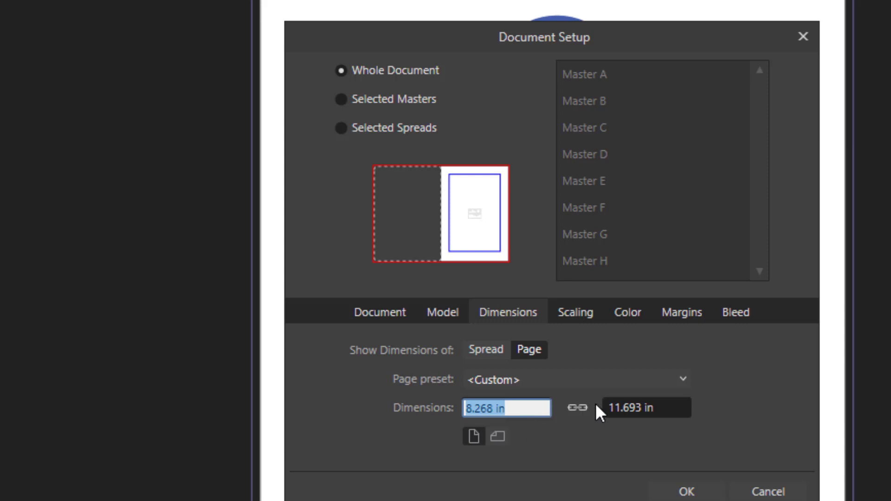
click(627, 405)
click(521, 404)
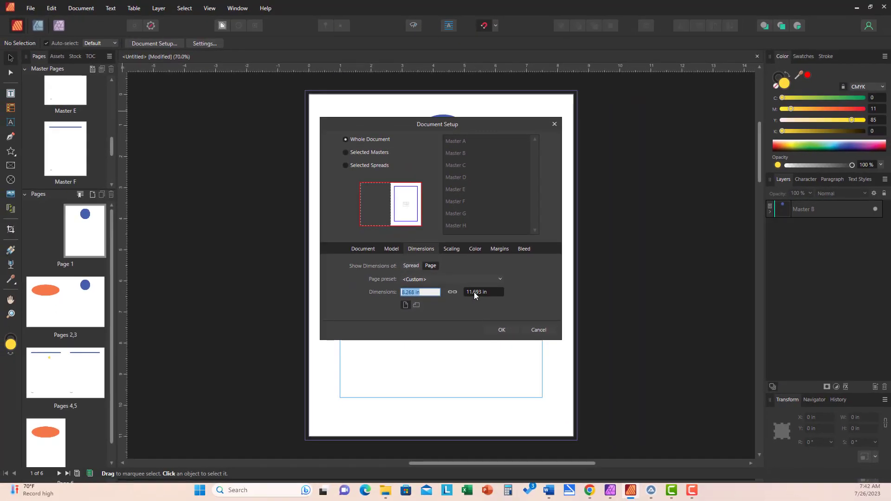
click(475, 291)
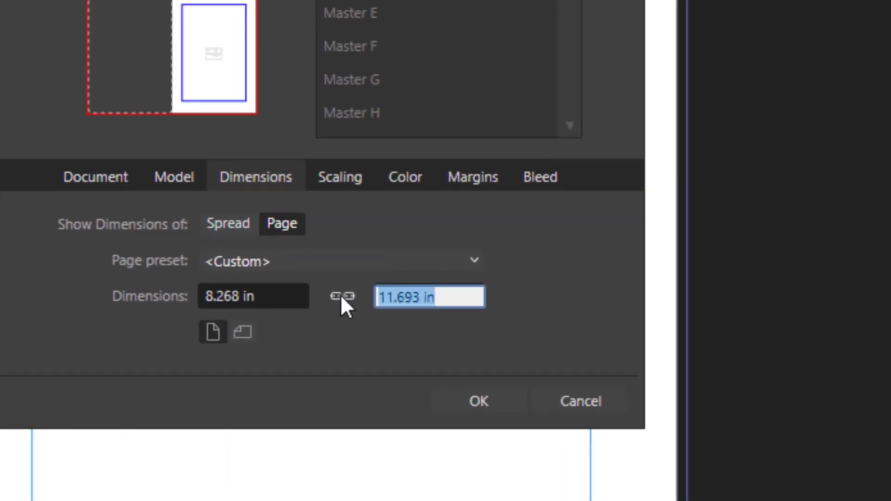
click(343, 297)
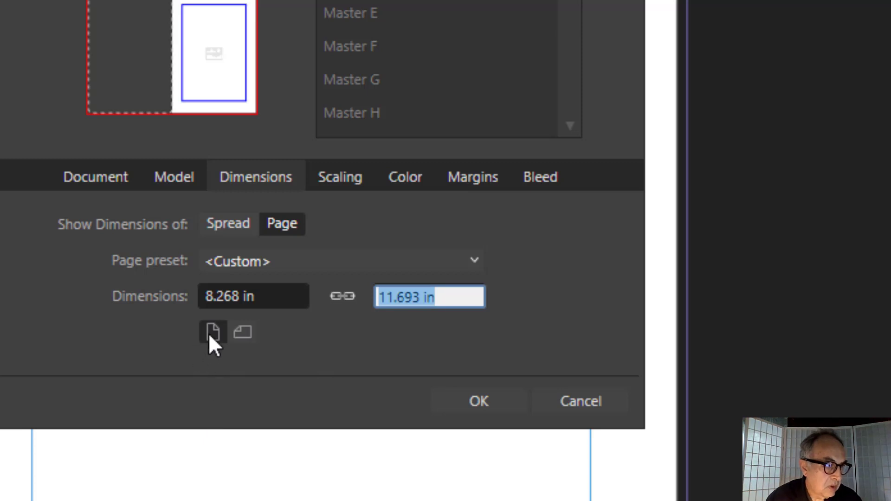
click(243, 334)
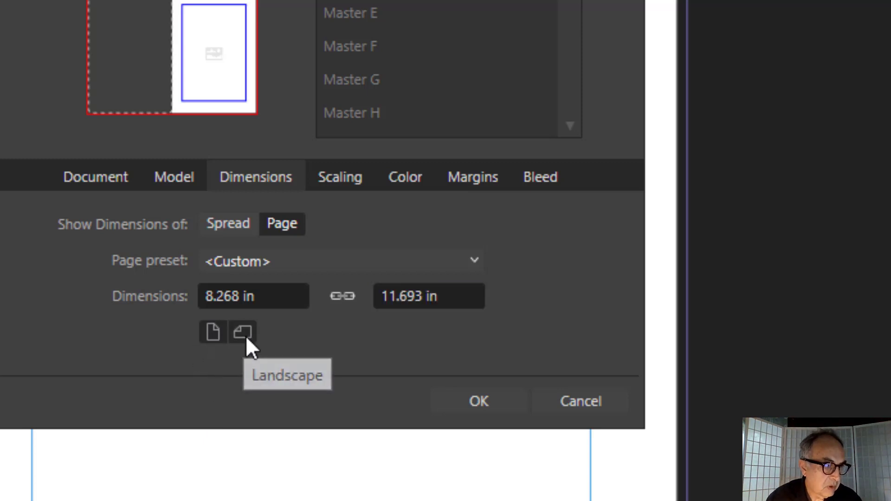
click(212, 333)
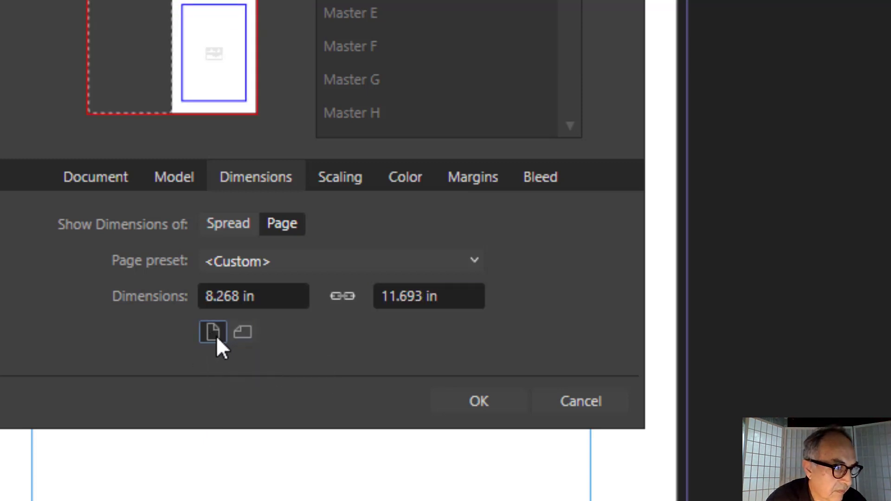
click(343, 176)
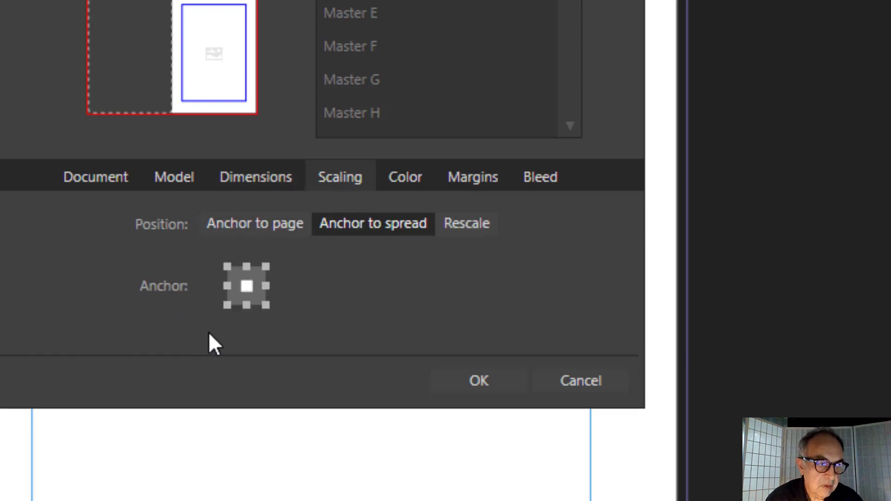
Change the colour format to CMYK/8 with the U.S. Web Coated (SWOP) v2 profile
click(396, 178)
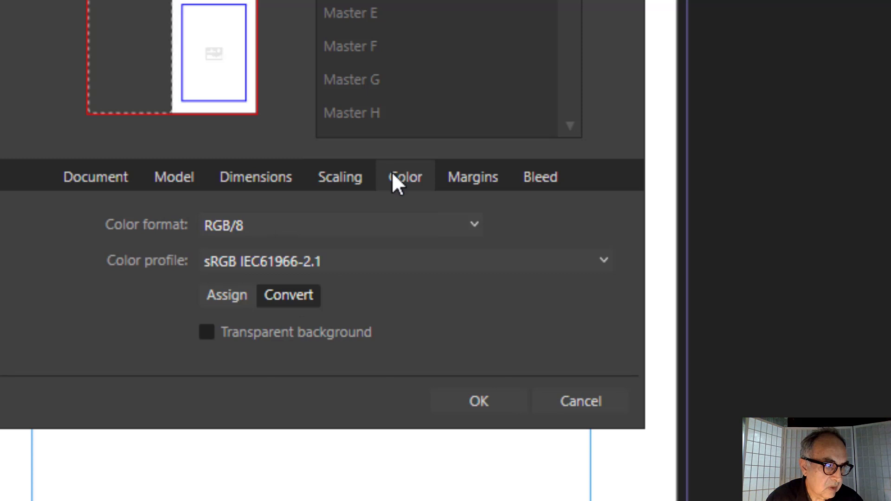
click(473, 225)
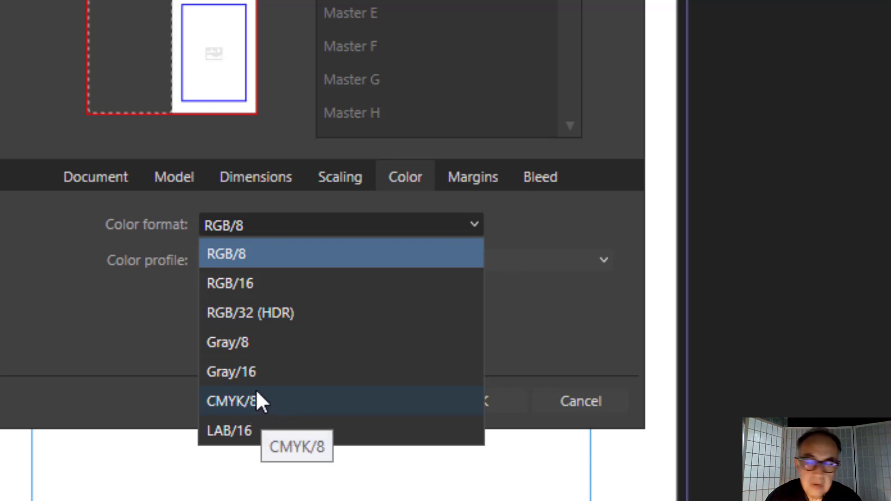
click(267, 402)
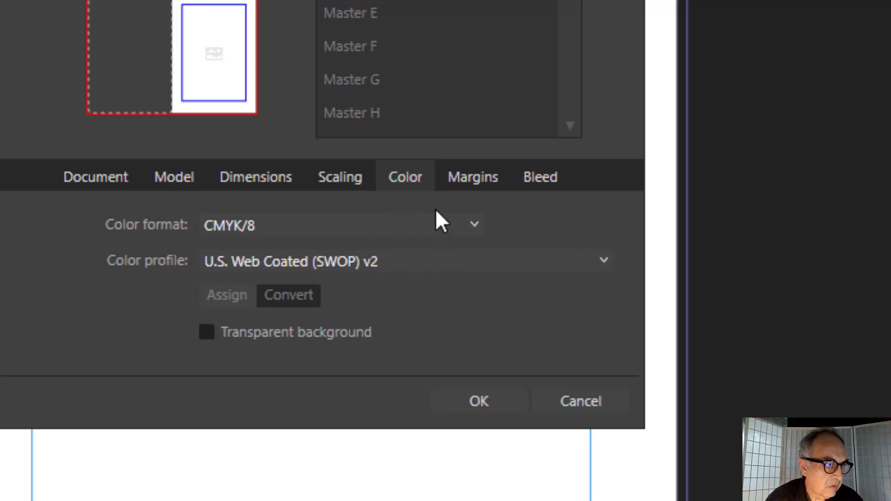
click(464, 181)
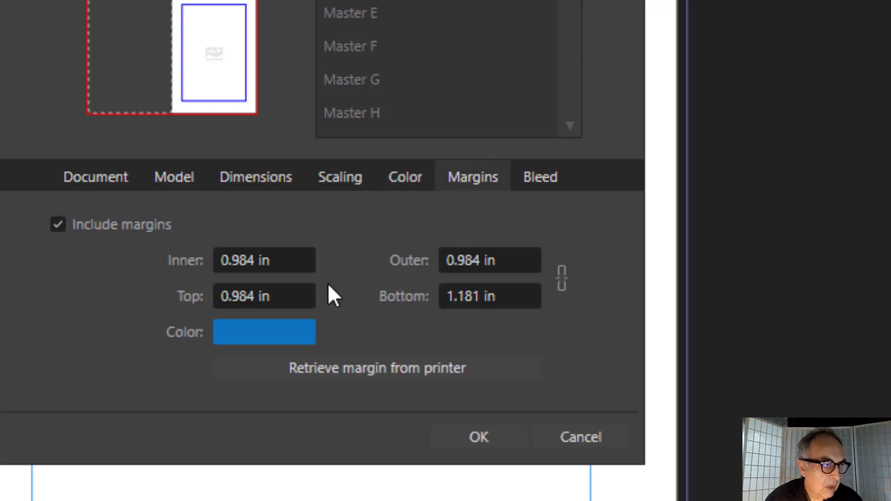
Set the inner margin to 1 in and the outer margin to 2 in
click(286, 264)
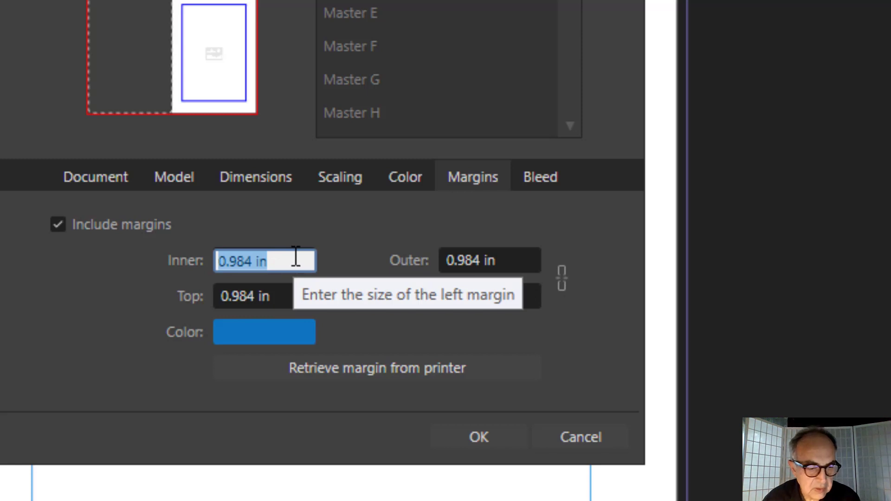
text(1)
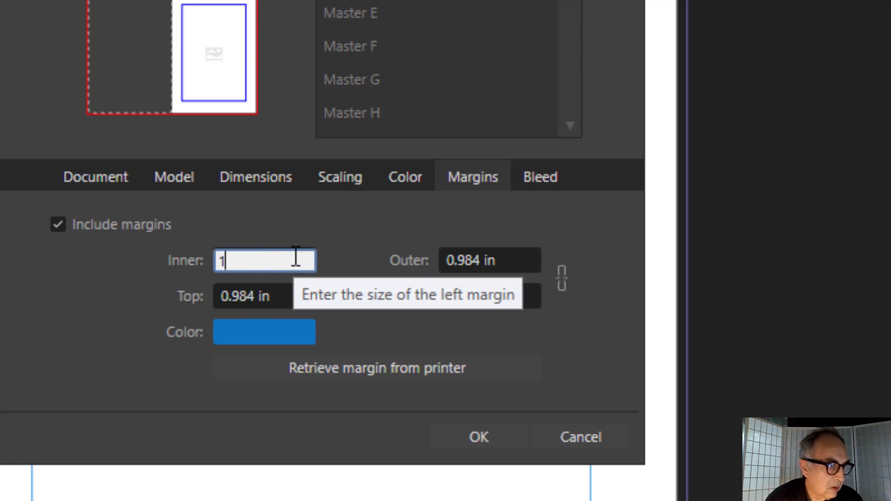
key(Tab)
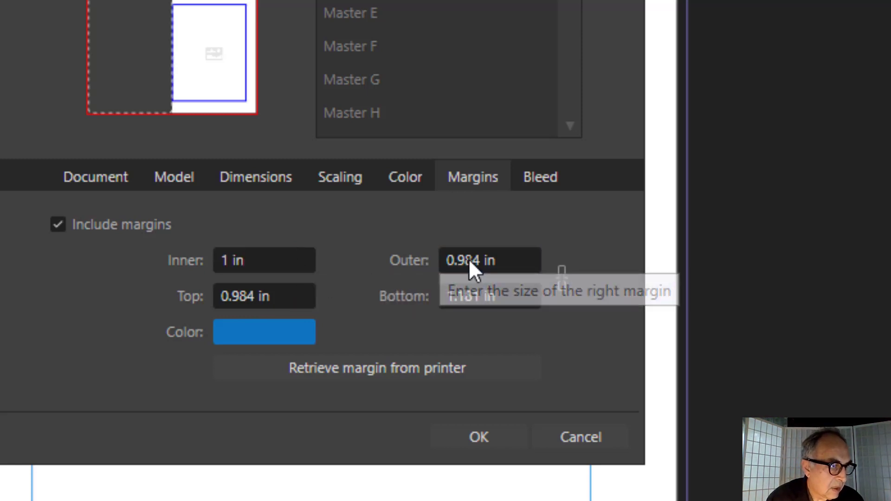
click(492, 267)
text(2)
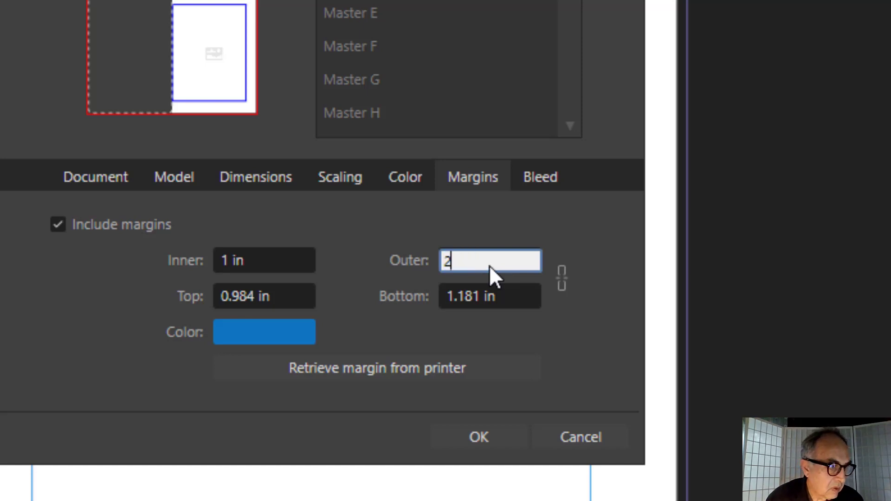
key(Return)
Leave the margin guide colour unchanged and view the 0.125 in bleed settings
click(281, 297)
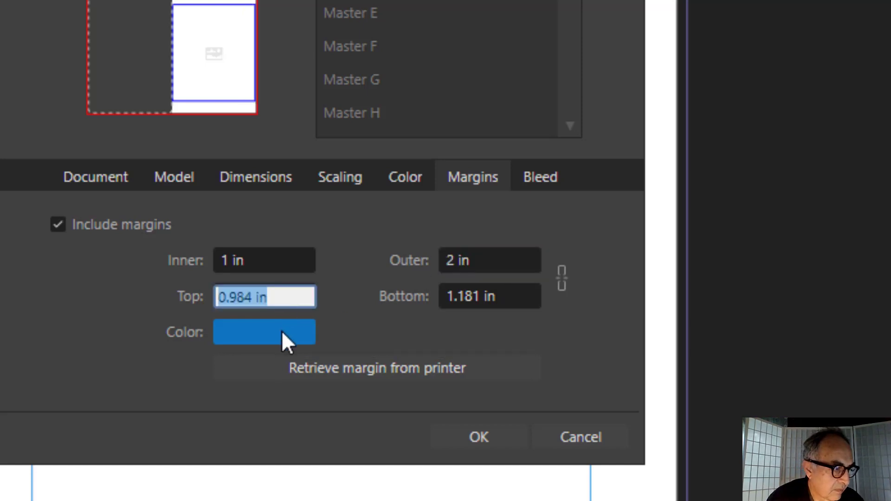
click(282, 333)
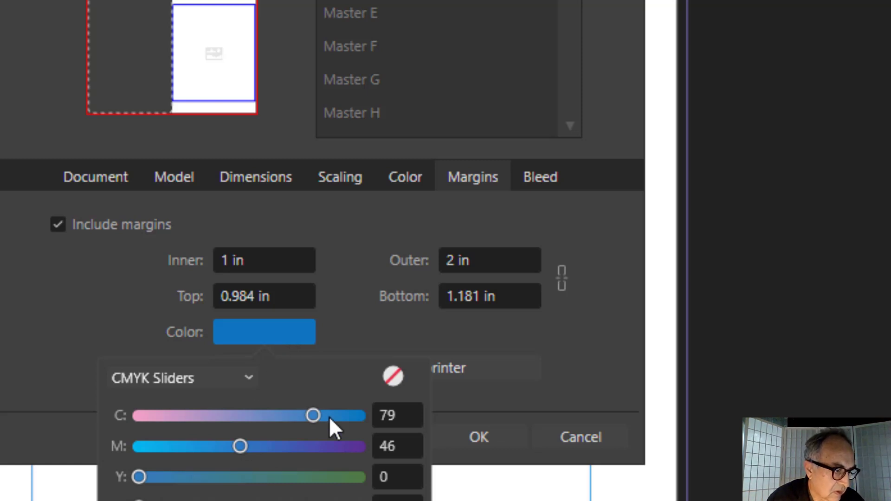
click(542, 331)
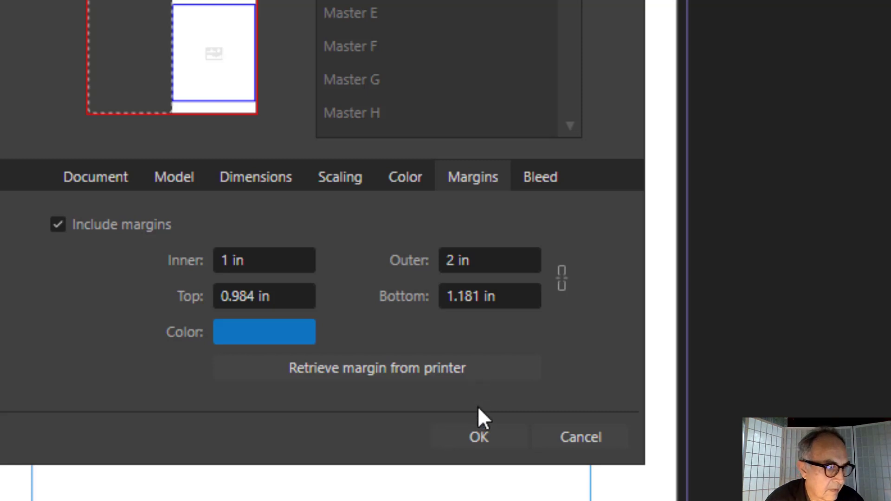
click(533, 181)
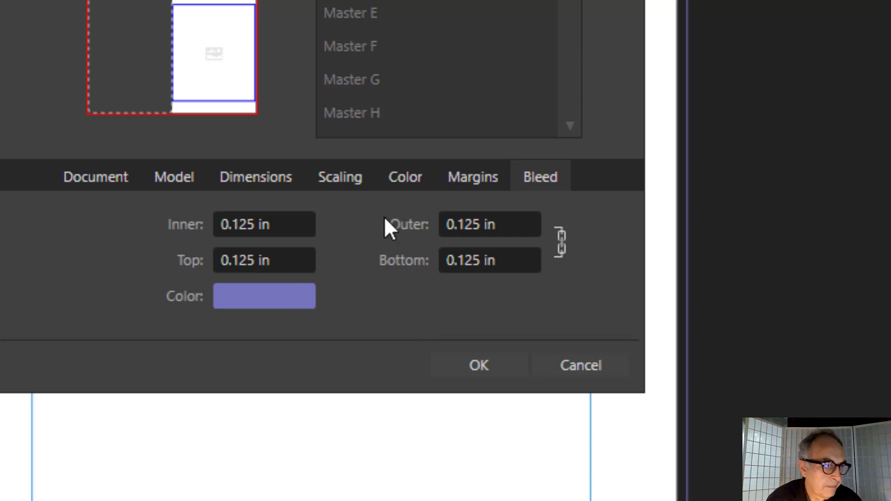
Apply the A4, CMYK and margin changes to the document
click(489, 363)
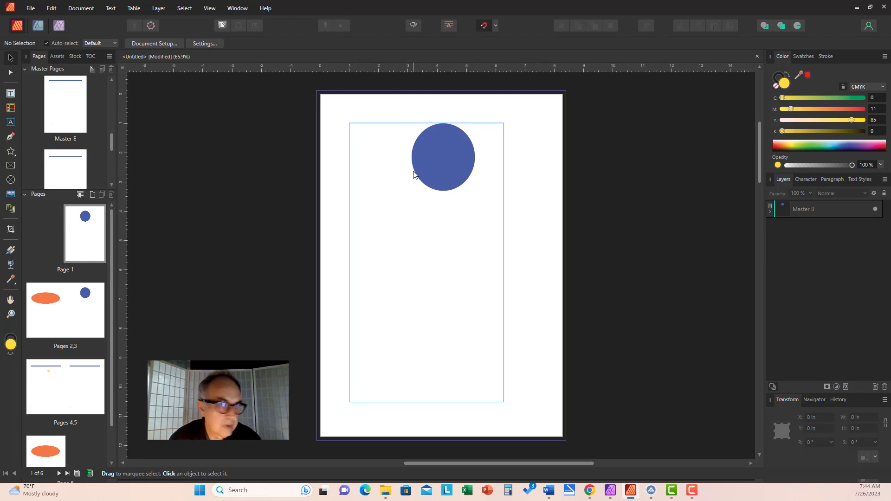
Open the File menu again over Page 1
click(31, 9)
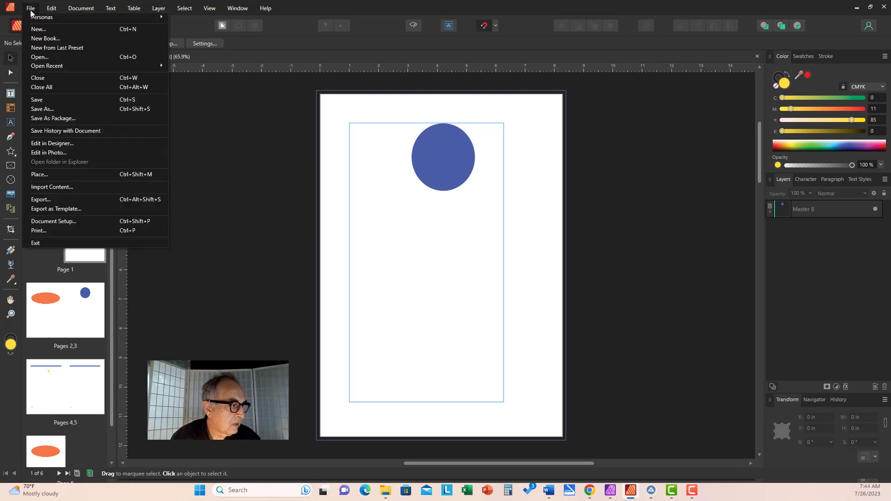